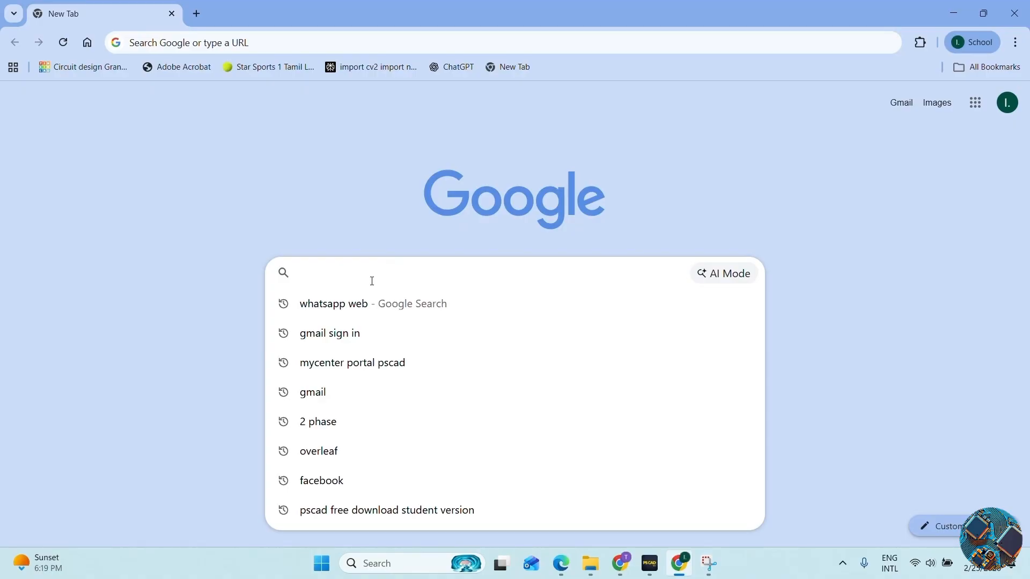
Step: Search Google for "pscad mycentre login" and open the MyCentre Portal result
{"action": "type", "text": "PS"}
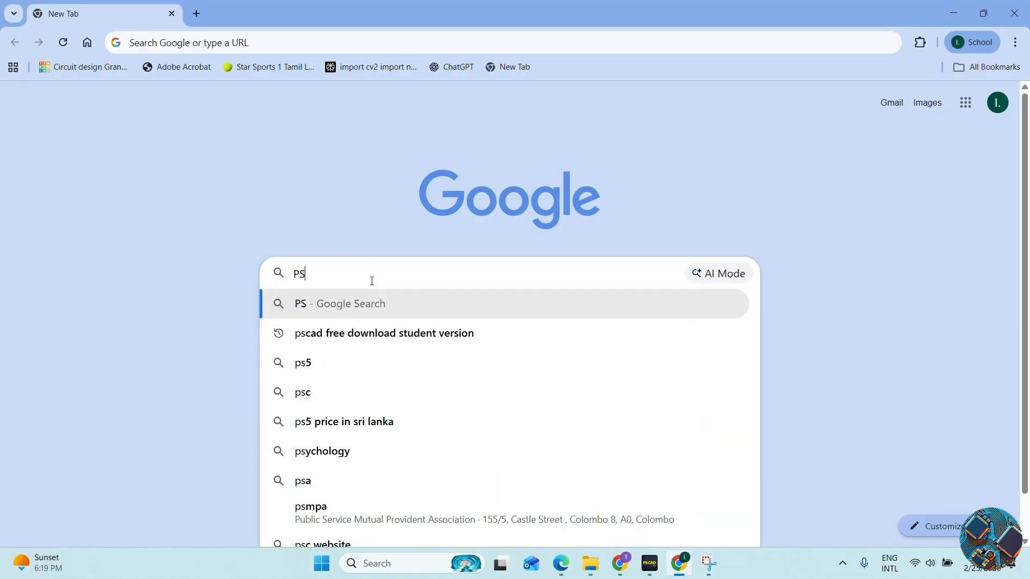
{"action": "type", "text": "CA"}
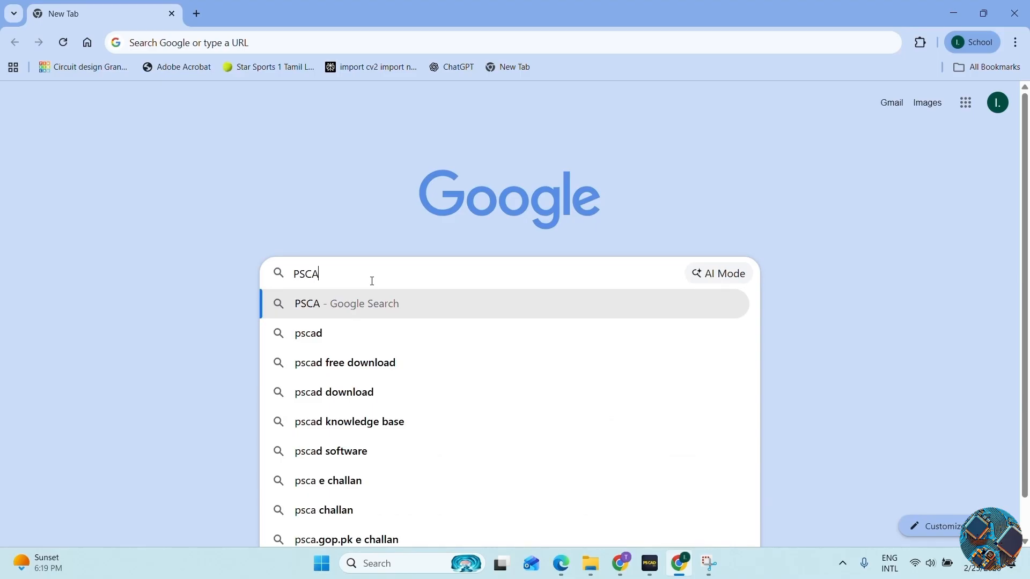
{"action": "type", "text": "D"}
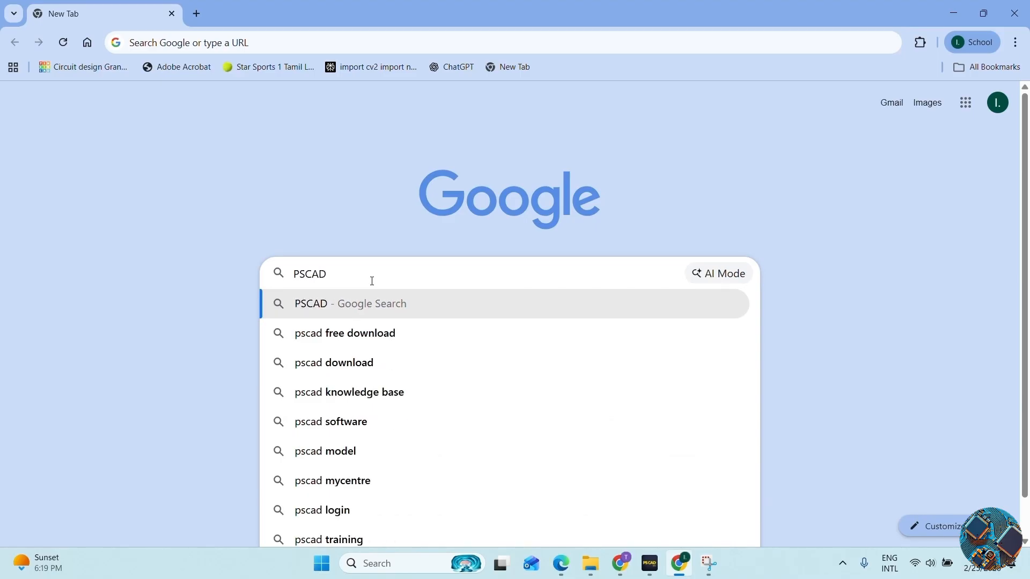
{"action": "type", "text": " mycentre login"}
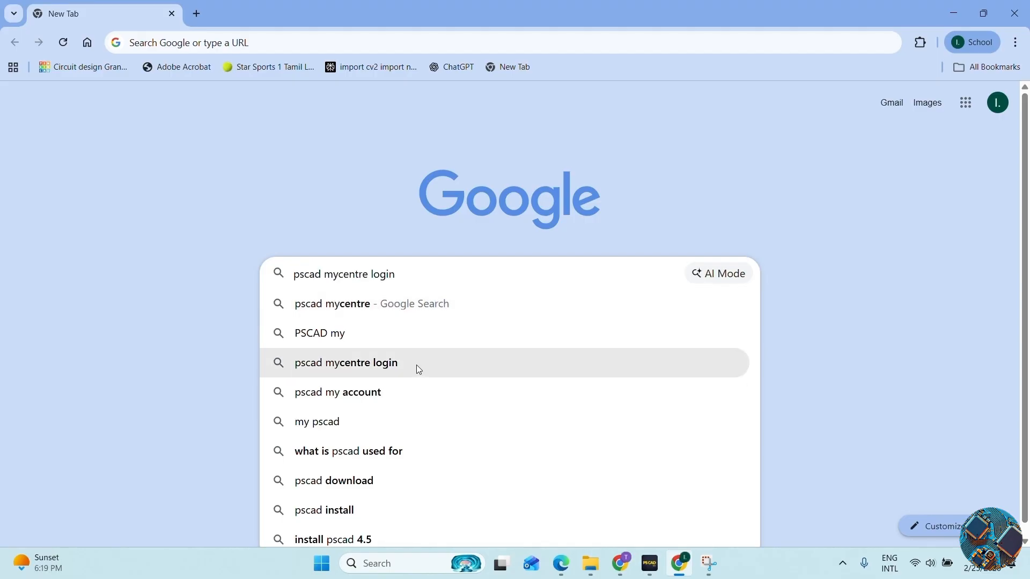
{"action": "left_click", "coordinate": [416, 365]}
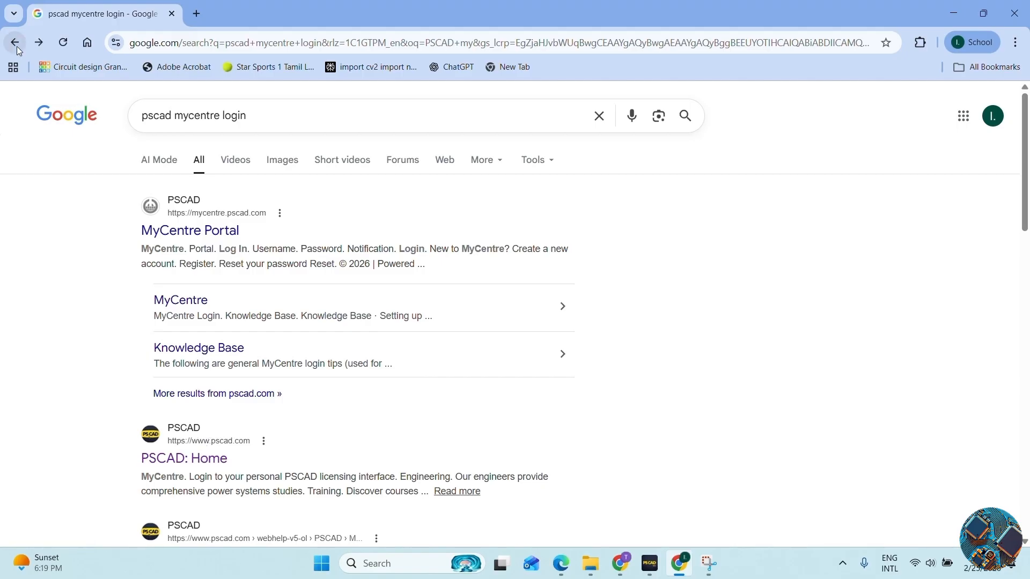
{"action": "left_click", "coordinate": [199, 232]}
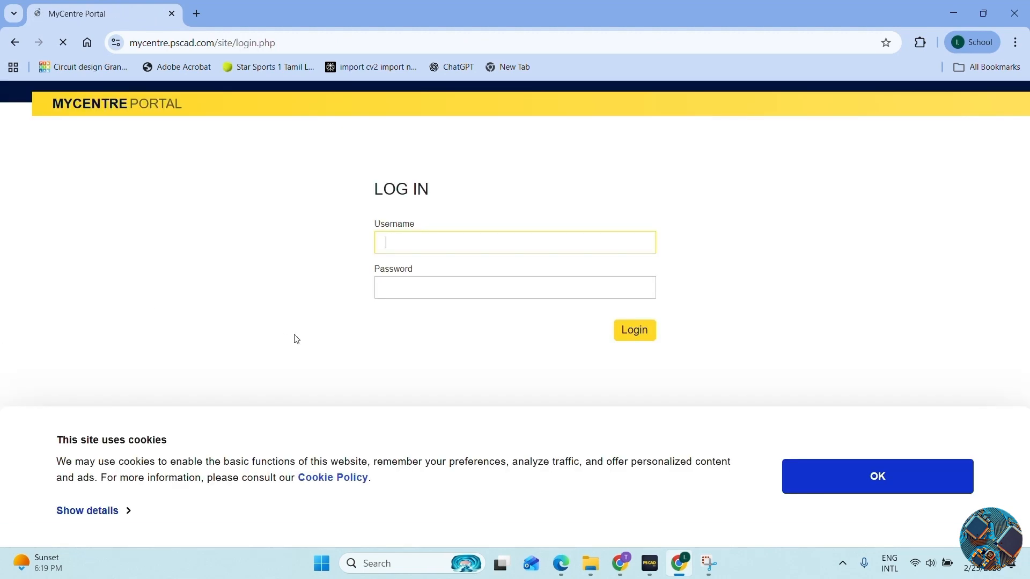
Step: View the cookie details, accept the cookie notice and start registering a new MyCentre account
{"action": "left_click", "coordinate": [88, 510]}
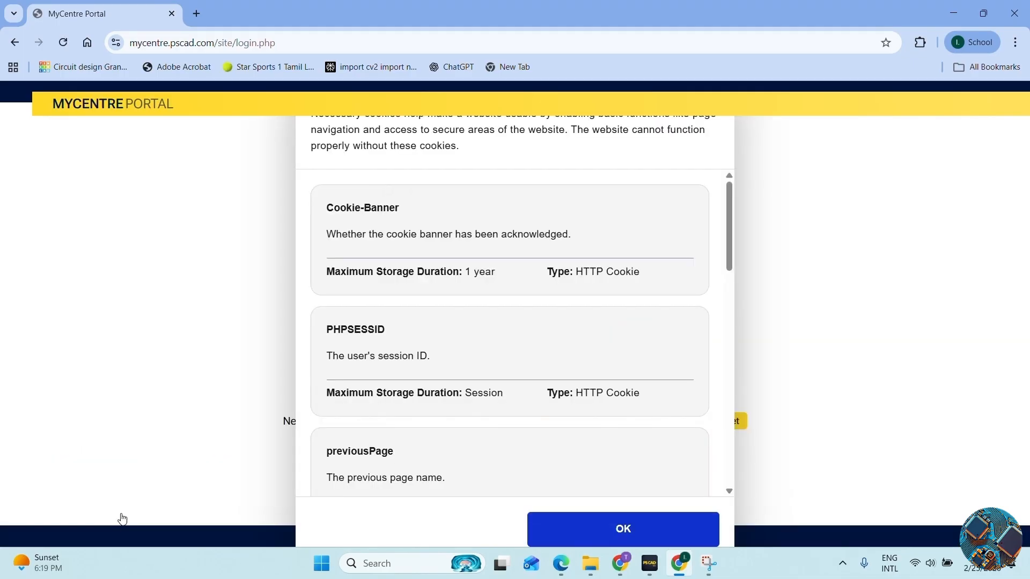
{"action": "left_click", "coordinate": [589, 536]}
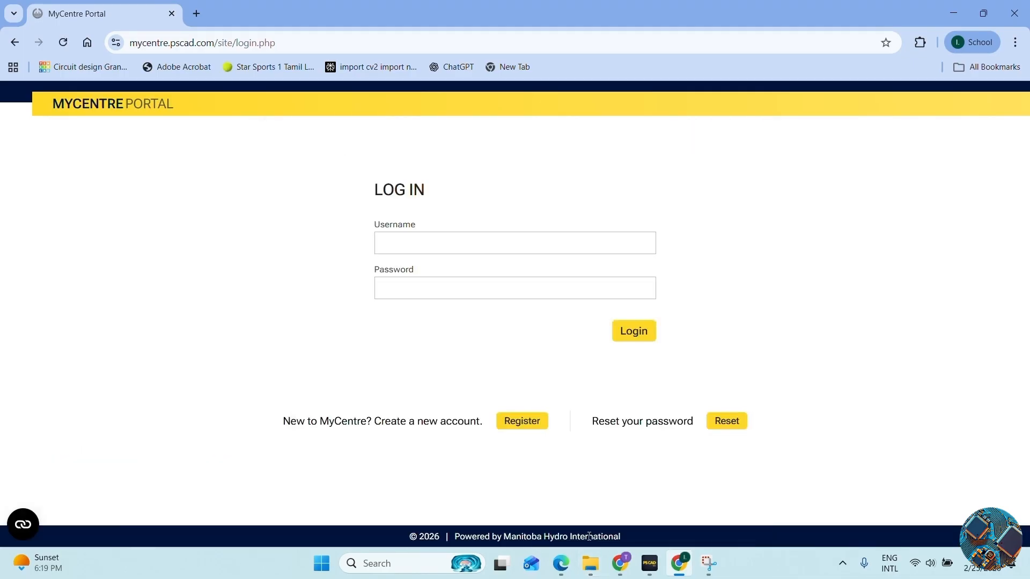
{"action": "left_click", "coordinate": [521, 423]}
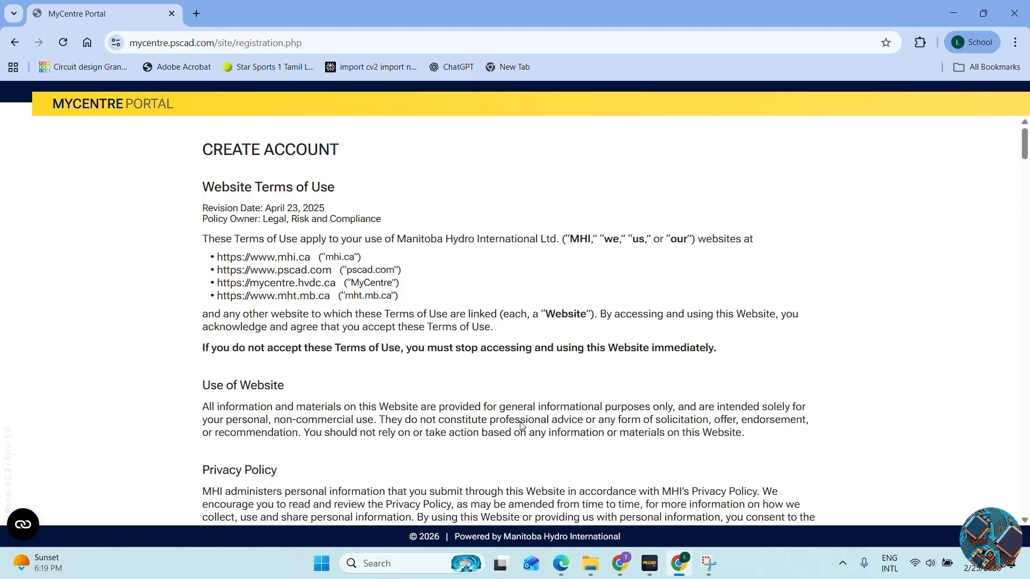
Step: Agree to the website terms of use and privacy policy, and continue to the account information form
{"action": "scroll", "coordinate": [572, 379], "scroll_direction": "down", "scroll_amount": 18}
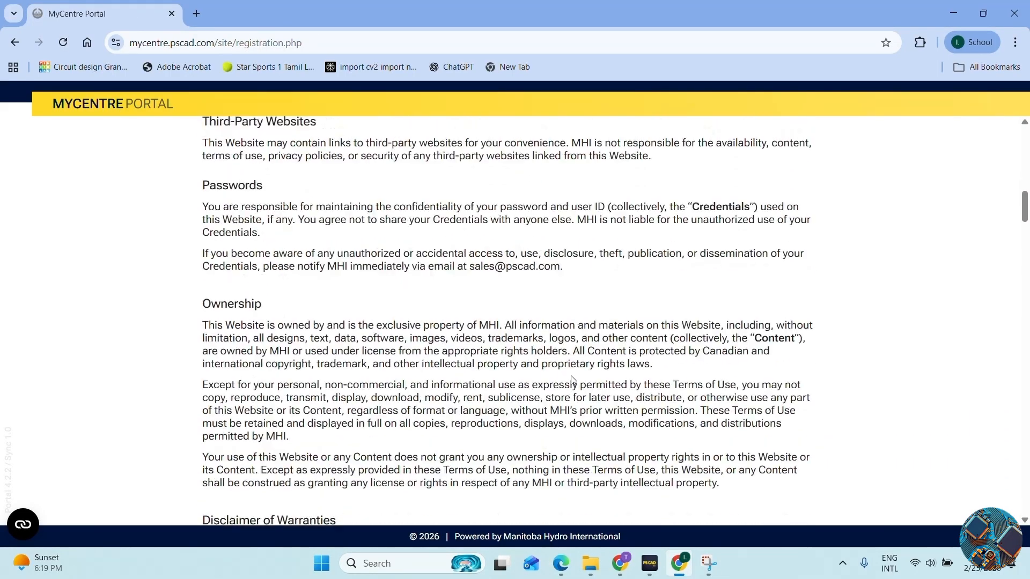
{"action": "scroll", "coordinate": [572, 380], "scroll_direction": "down", "scroll_amount": 15}
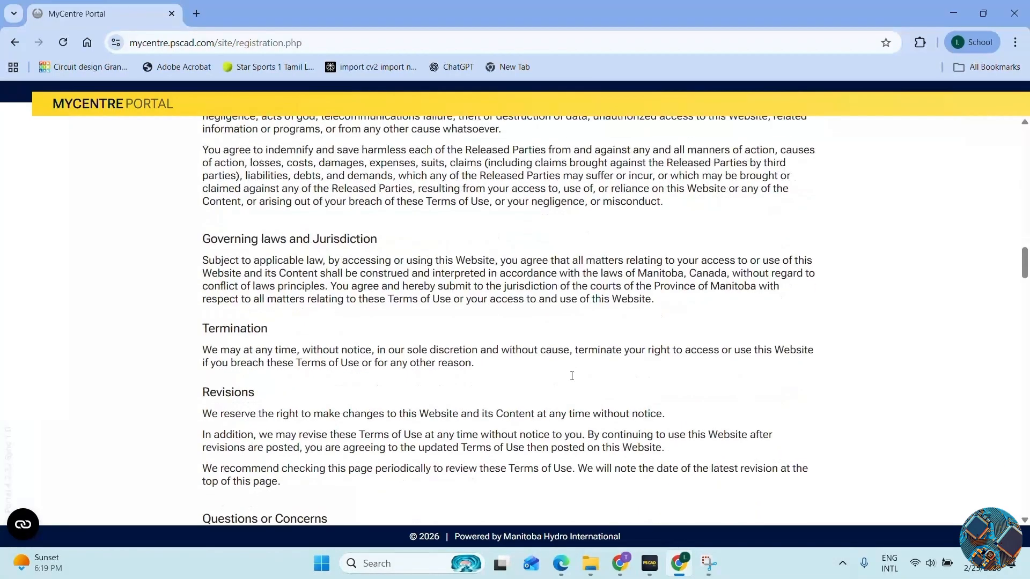
{"action": "scroll", "coordinate": [571, 376], "scroll_direction": "down", "scroll_amount": 20}
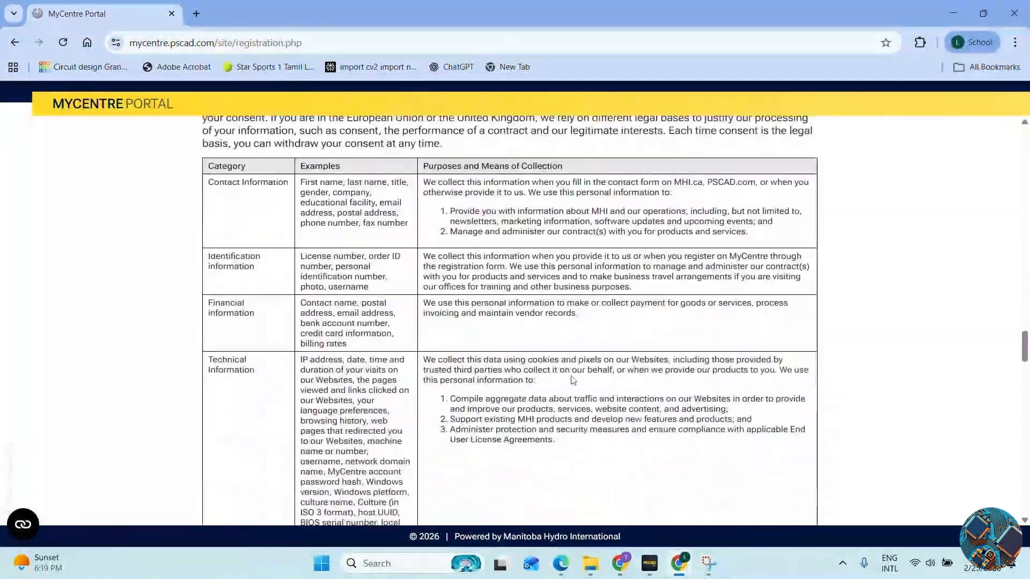
{"action": "scroll", "coordinate": [572, 380], "scroll_direction": "down", "scroll_amount": 20}
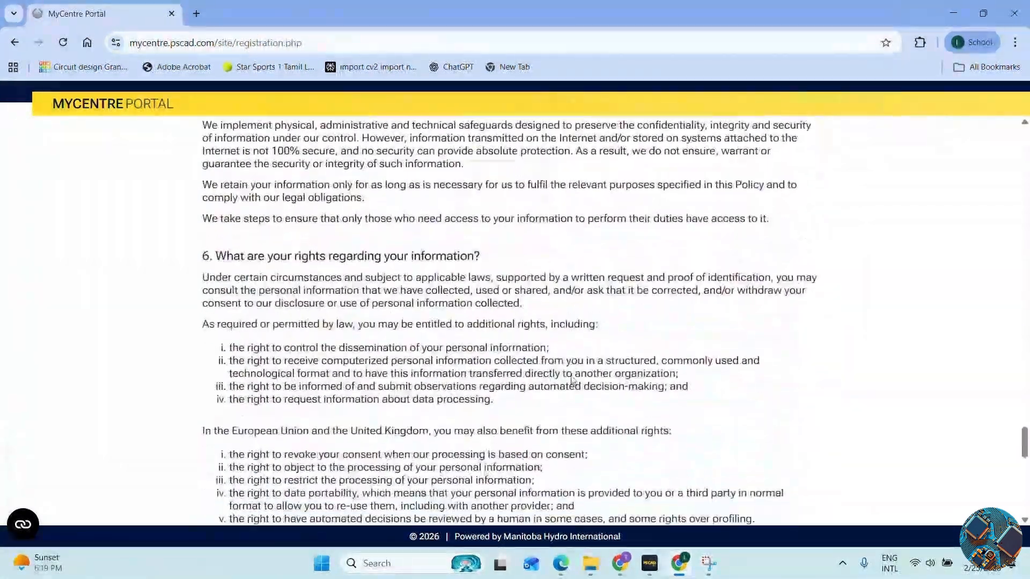
{"action": "scroll", "coordinate": [572, 380], "scroll_direction": "down", "scroll_amount": 10}
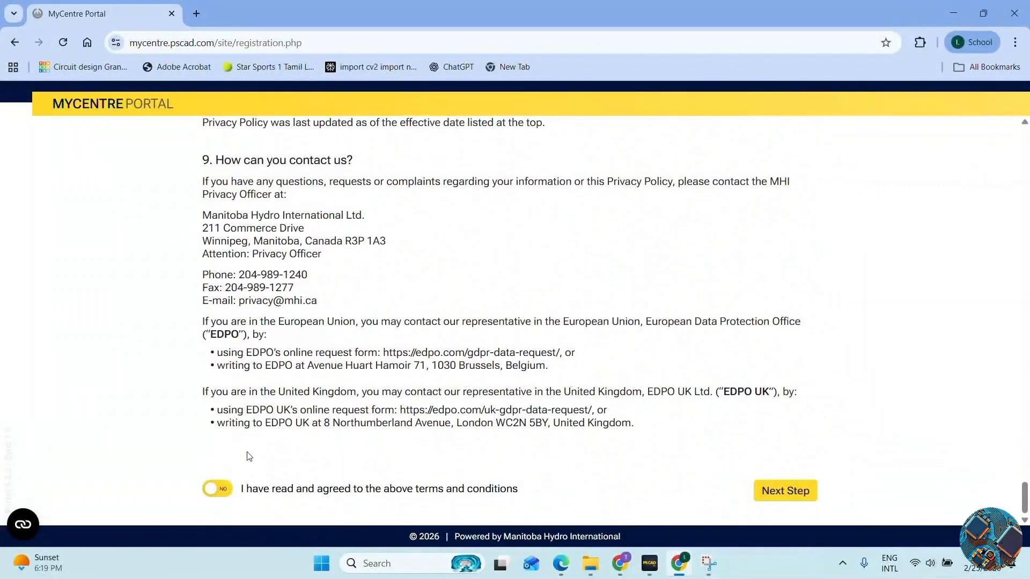
{"action": "left_click", "coordinate": [220, 496]}
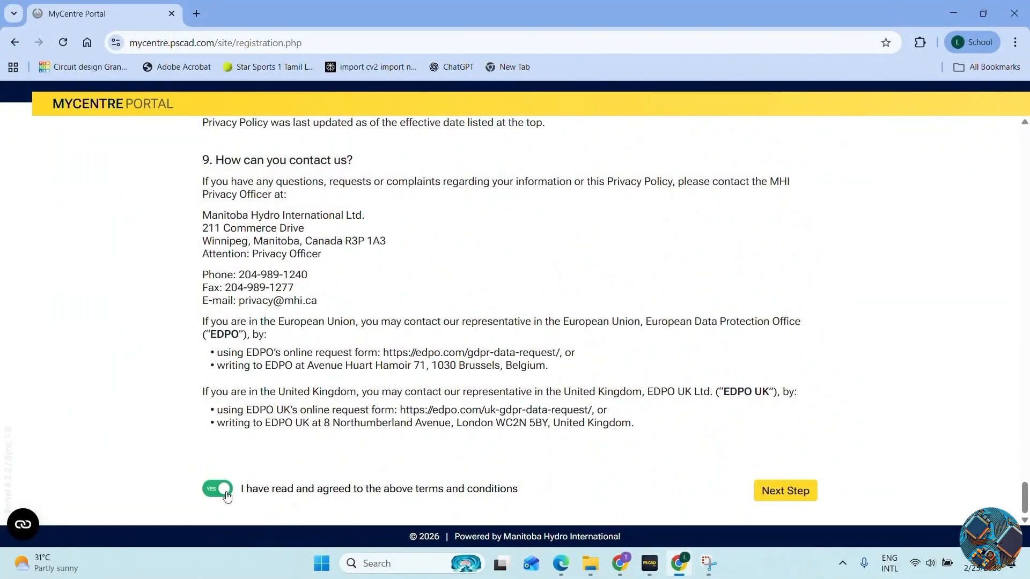
{"action": "left_click", "coordinate": [785, 496]}
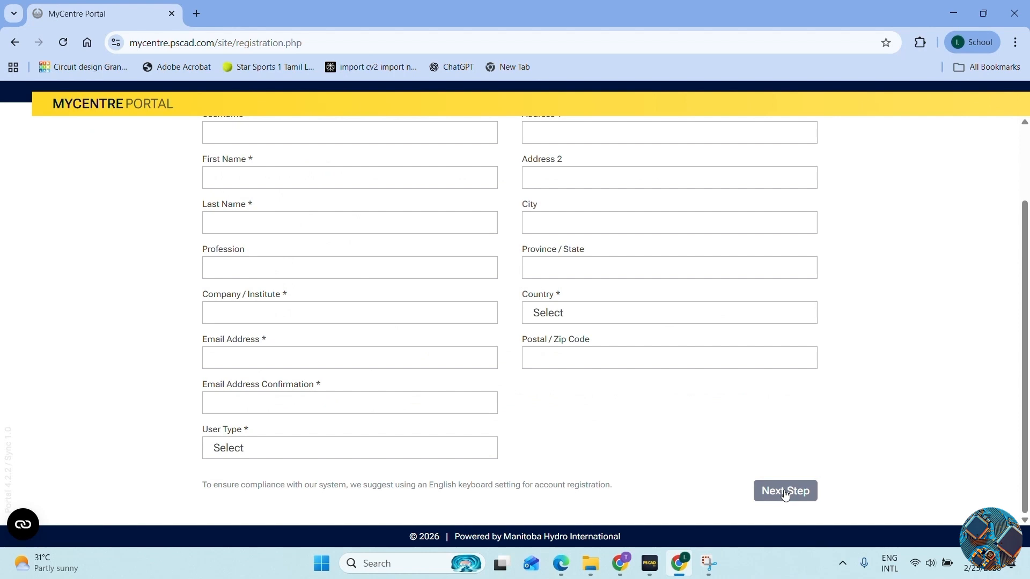
Step: Fill in the registration form with username, full name, profession "student", institute, confirmed e-mail address and primary address, and continue
{"action": "scroll", "coordinate": [739, 362], "scroll_direction": "up", "scroll_amount": 2}
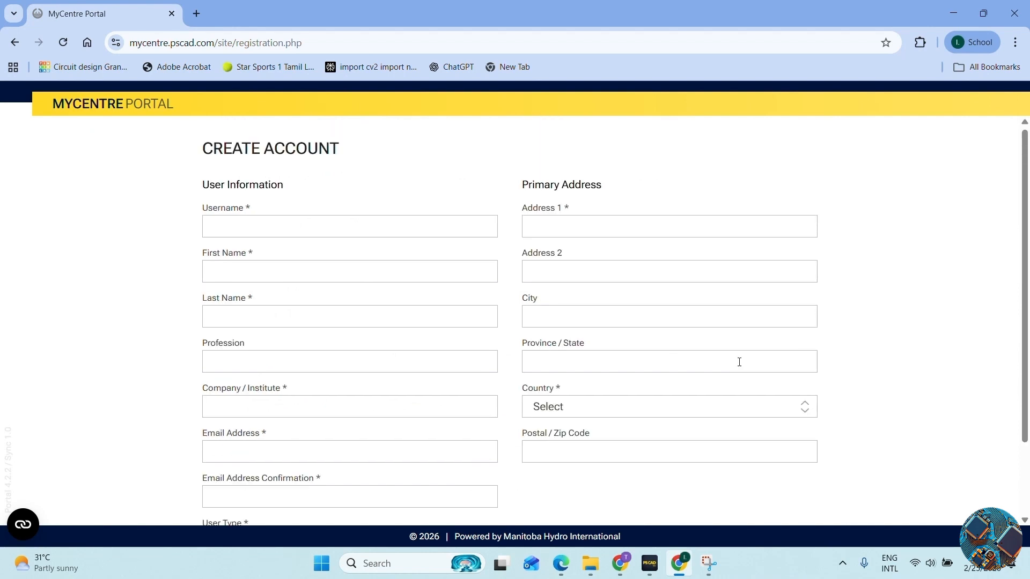
{"action": "scroll", "coordinate": [739, 362], "scroll_direction": "down", "scroll_amount": 1}
{"action": "left_click", "coordinate": [329, 214]}
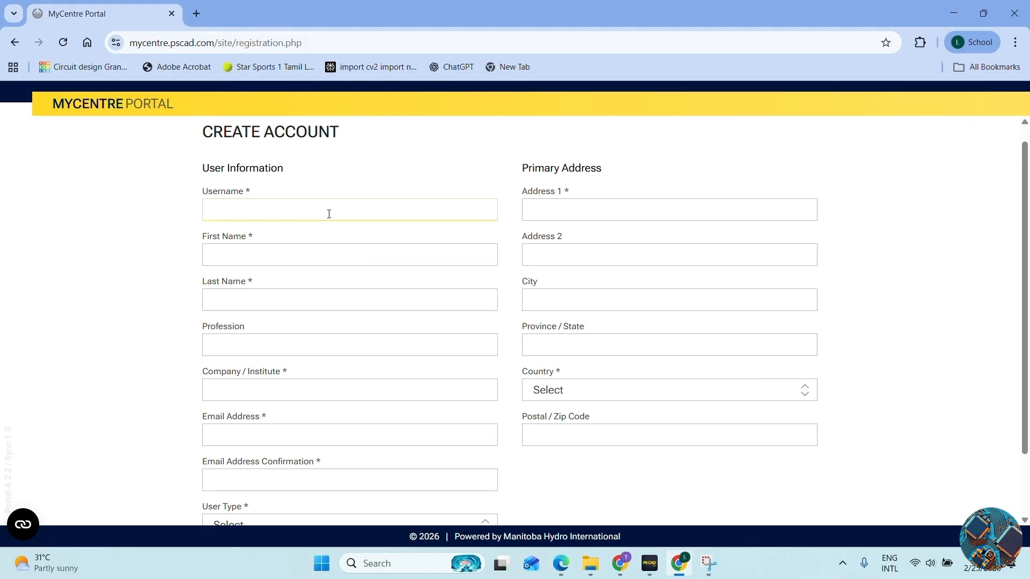
{"action": "type", "text": "Thanu"}
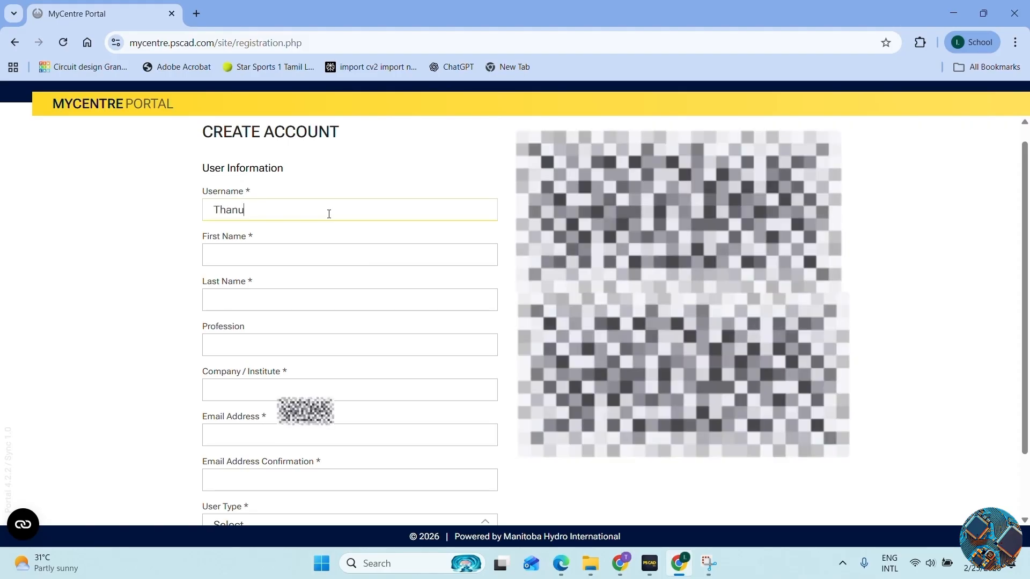
{"action": "left_click", "coordinate": [286, 257]}
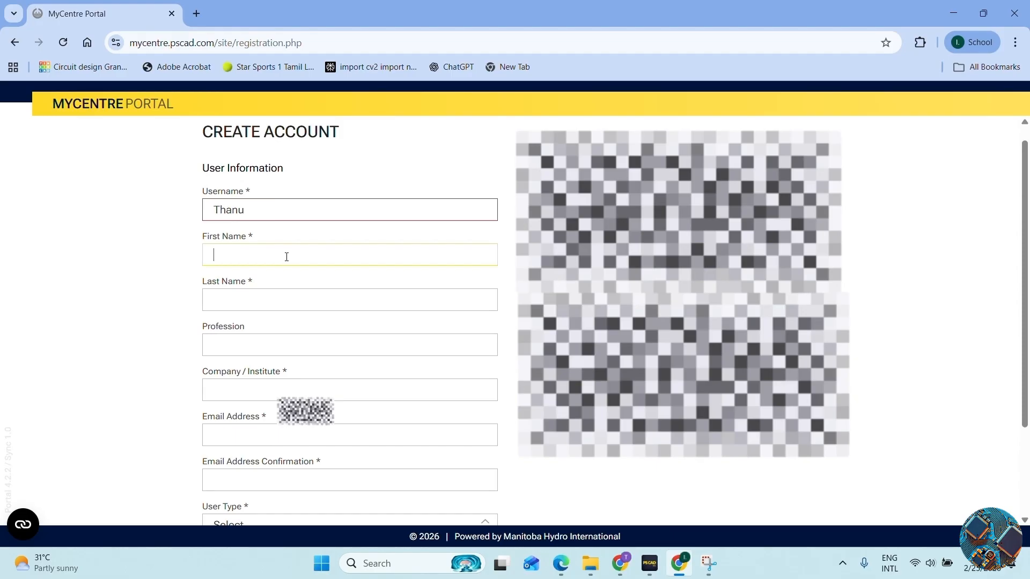
{"action": "type", "text": "Thanujan"}
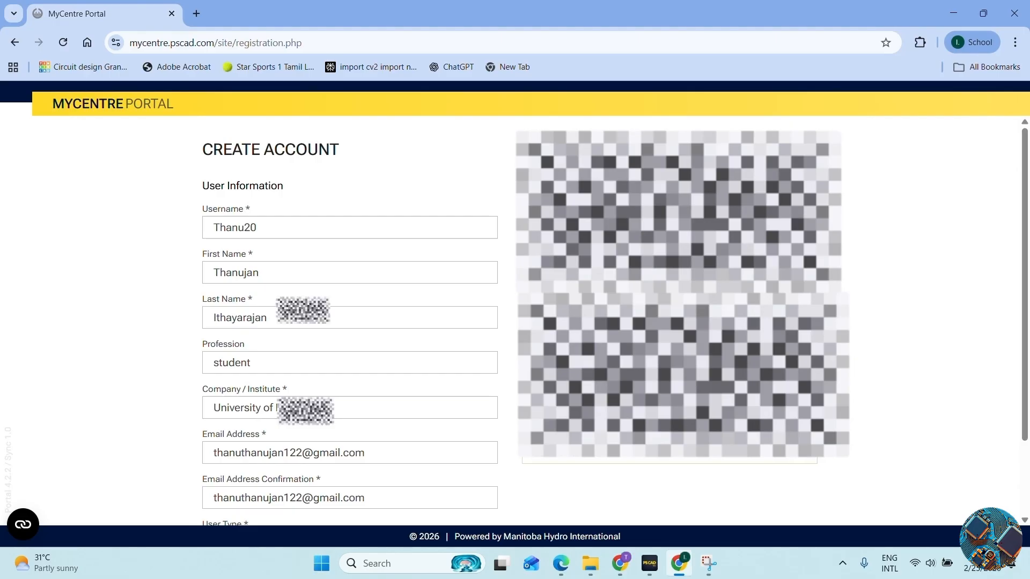
{"action": "scroll", "coordinate": [515, 322], "scroll_direction": "down", "scroll_amount": 2}
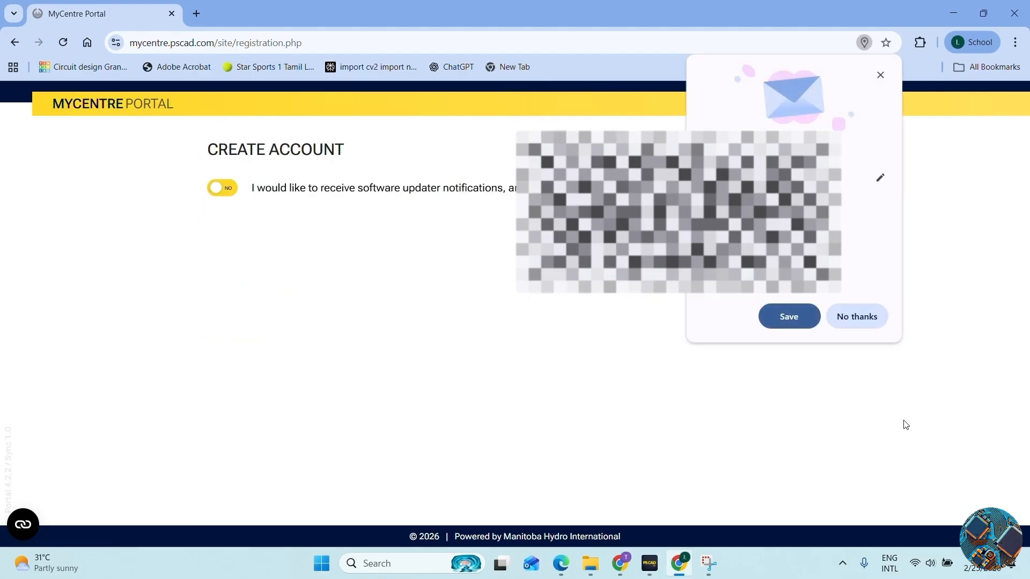
Step: Save the address in the browser, opt in to software updater notifications and announcements via email, and create the account
{"action": "left_click", "coordinate": [809, 322]}
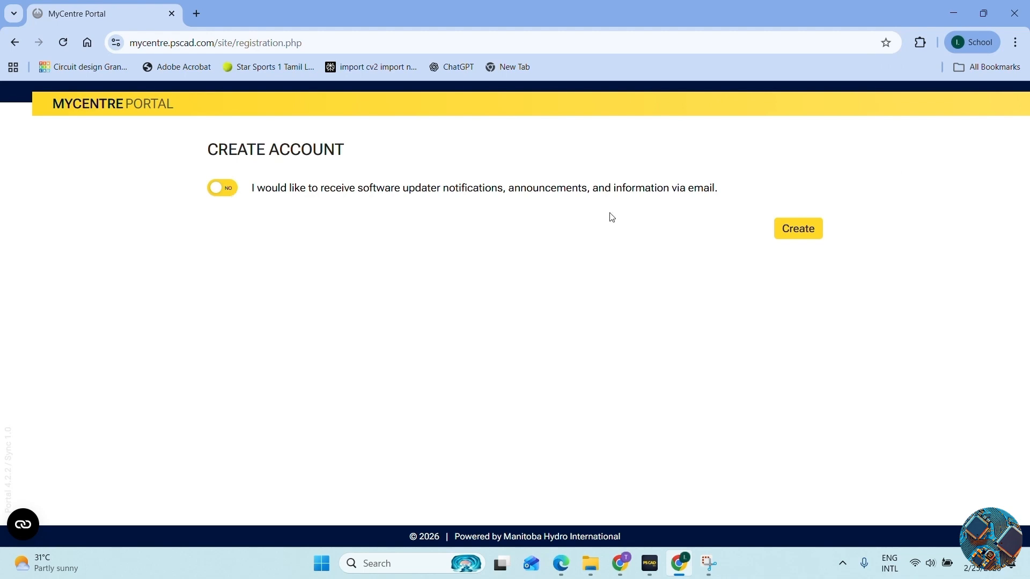
{"action": "left_click", "coordinate": [231, 196]}
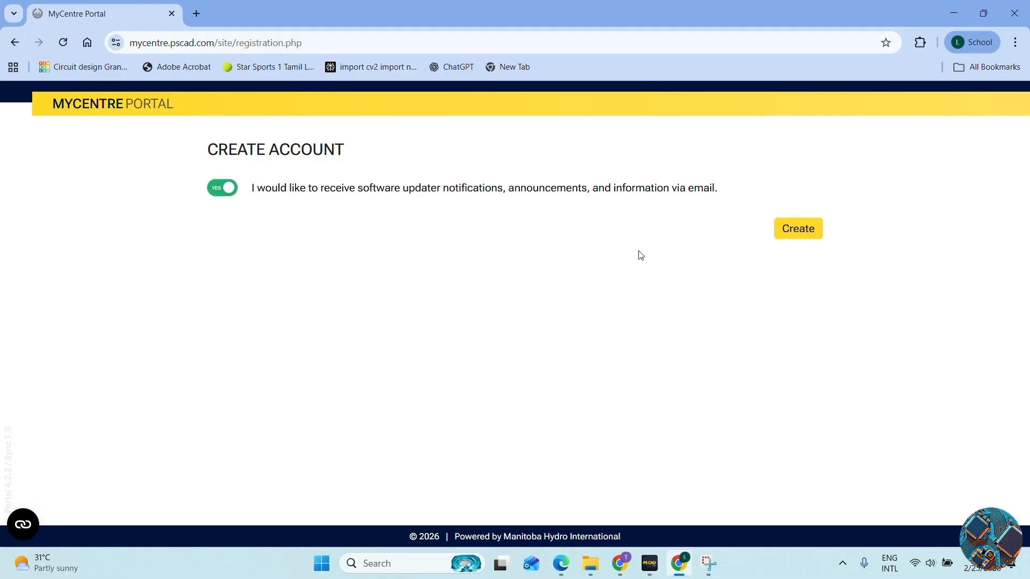
{"action": "left_click", "coordinate": [793, 226]}
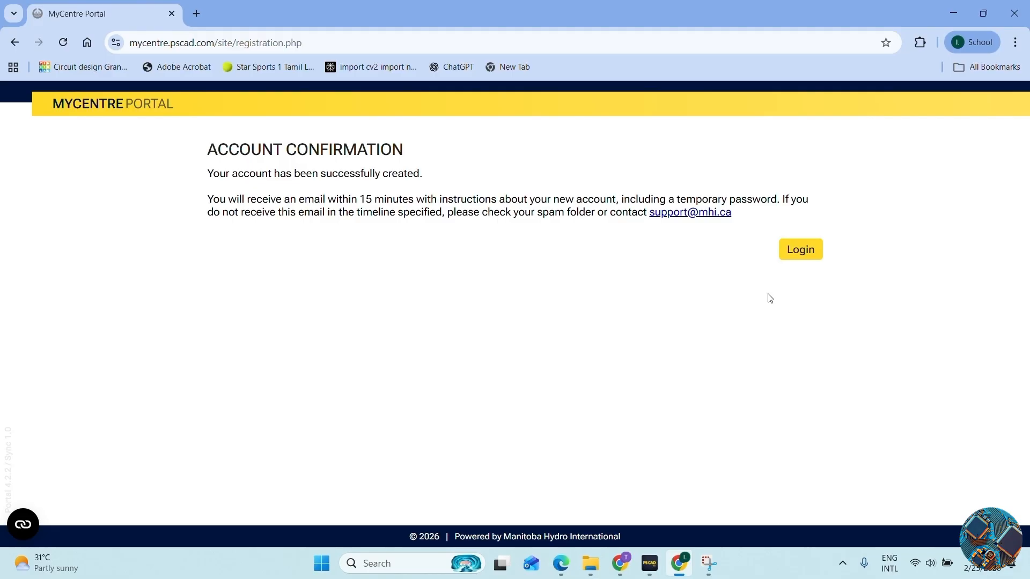
Step: Log in to the MyCentre Portal with the new username and account password, and save the login in the browser
{"action": "left_click", "coordinate": [802, 251]}
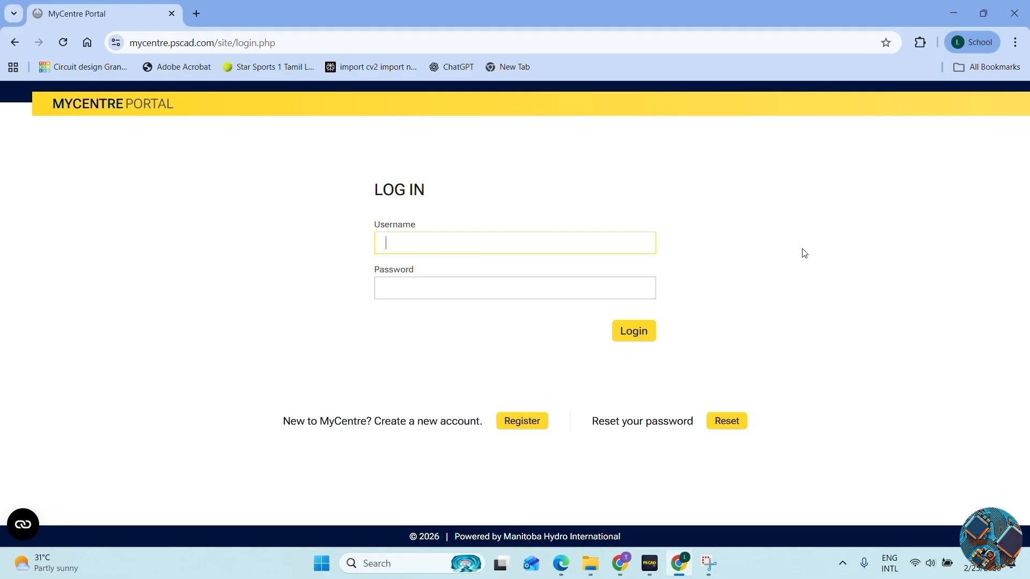
{"action": "type", "text": "Thanu"}
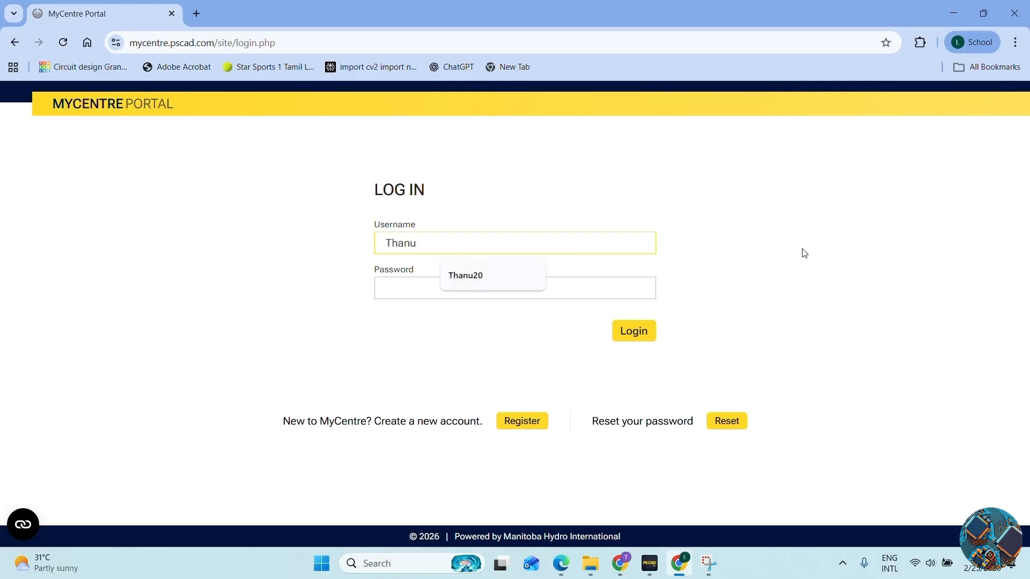
{"action": "left_click", "coordinate": [492, 279]}
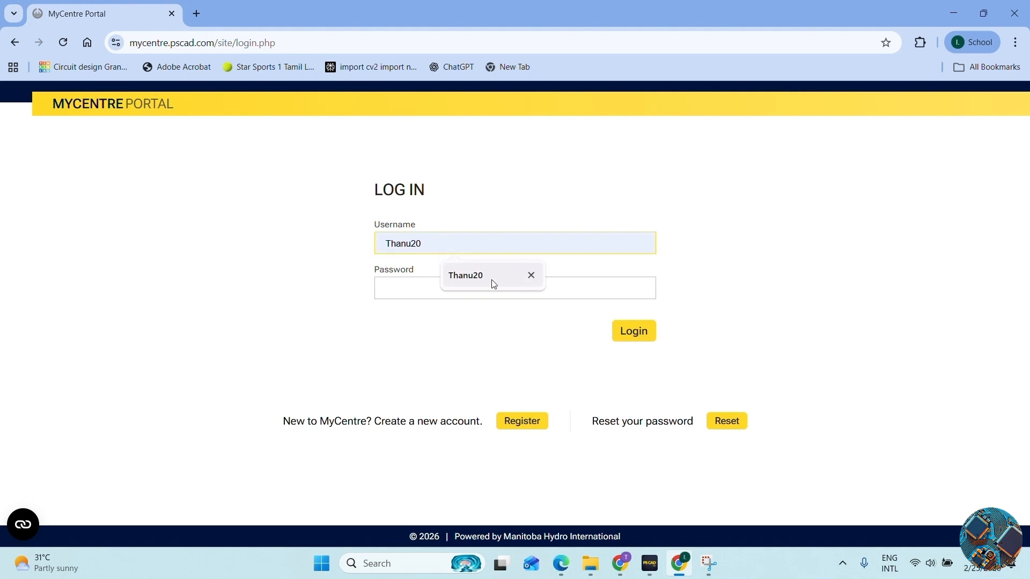
{"action": "left_click", "coordinate": [470, 285]}
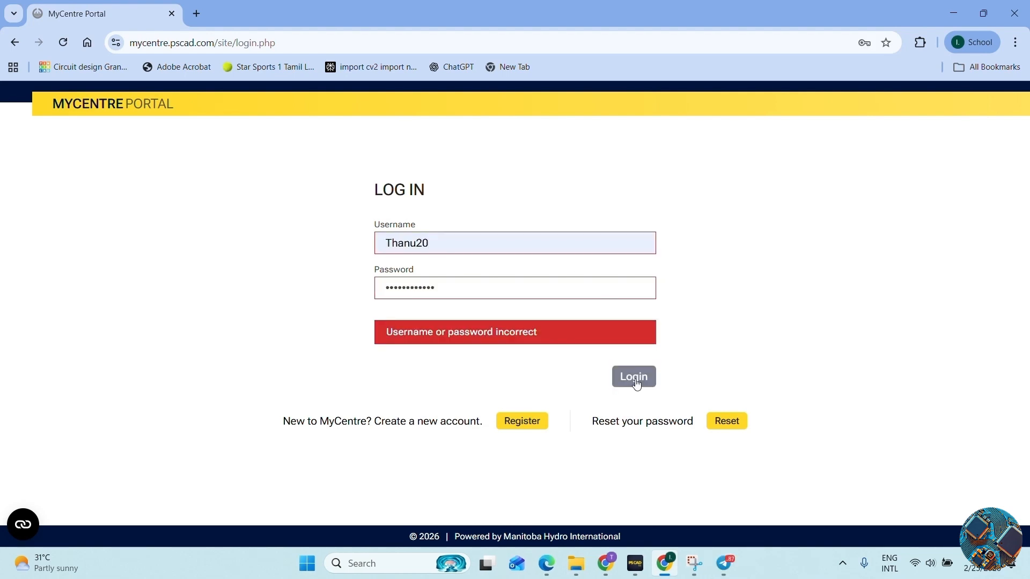
{"action": "left_click", "coordinate": [635, 378]}
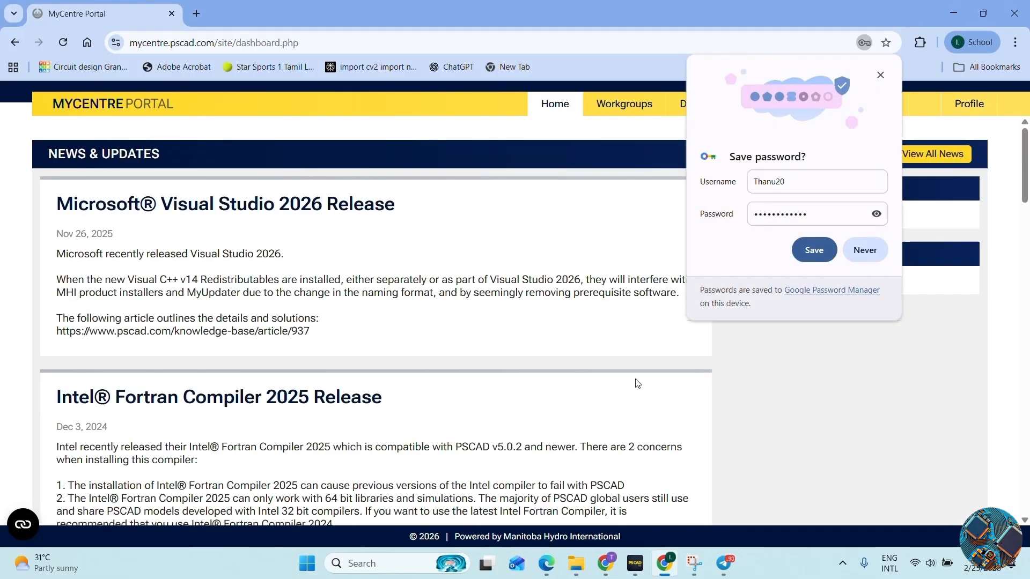
{"action": "left_click", "coordinate": [829, 252]}
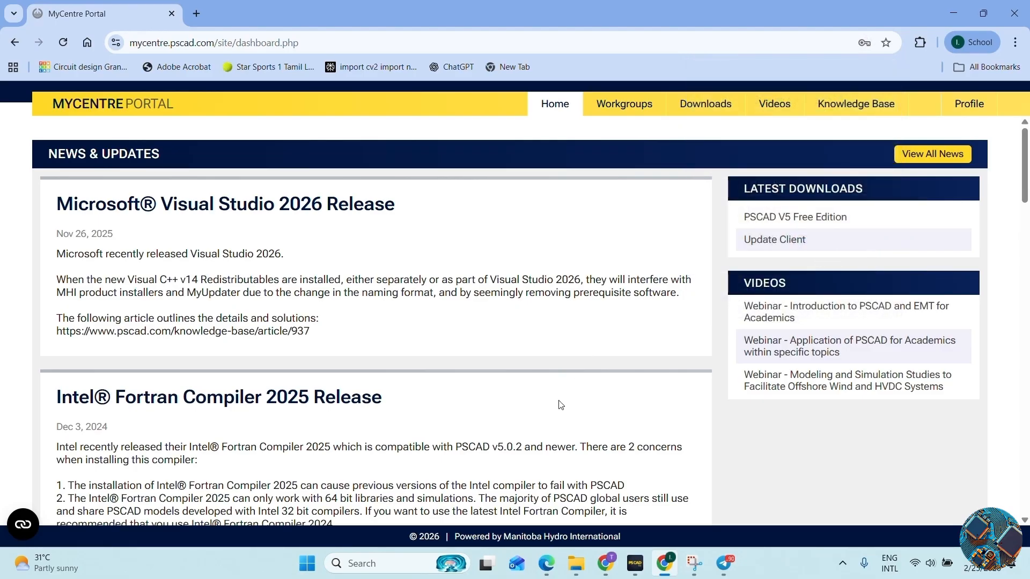
Step: Download the Update Client (MyUpdater) from the portal's downloads page
{"action": "scroll", "coordinate": [560, 405], "scroll_direction": "down", "scroll_amount": 8}
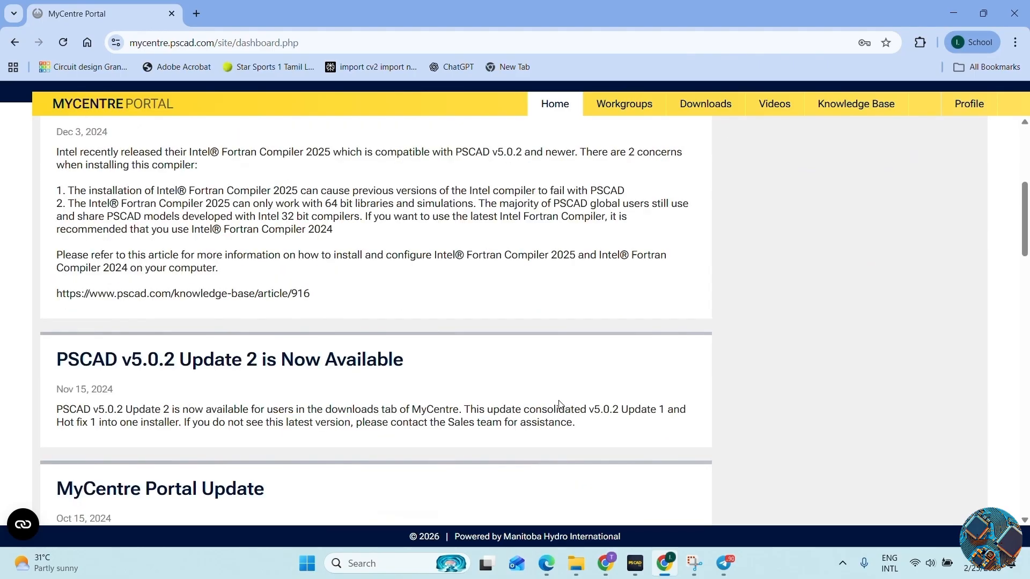
{"action": "scroll", "coordinate": [560, 405], "scroll_direction": "up", "scroll_amount": 8}
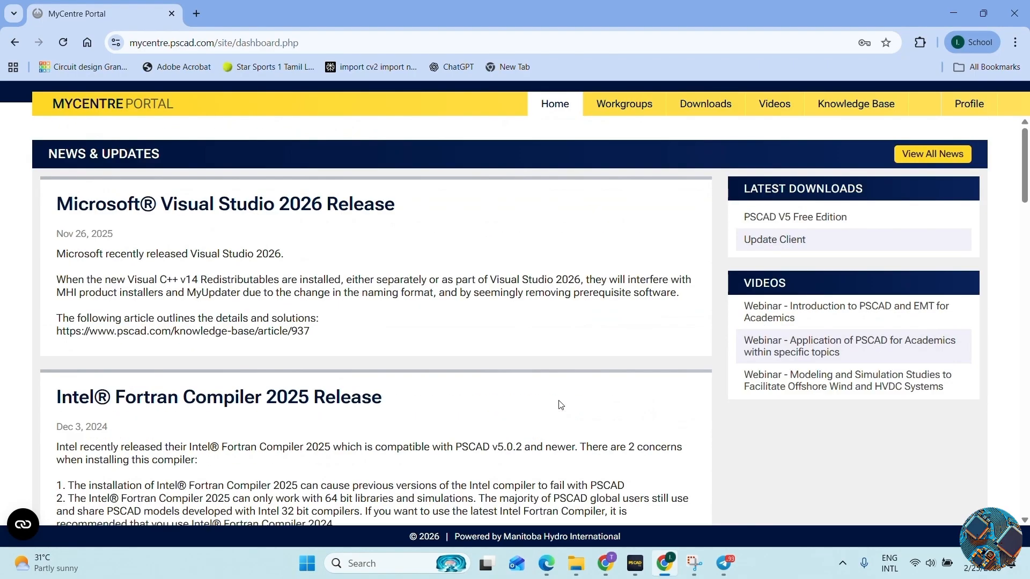
{"action": "left_click", "coordinate": [708, 108]}
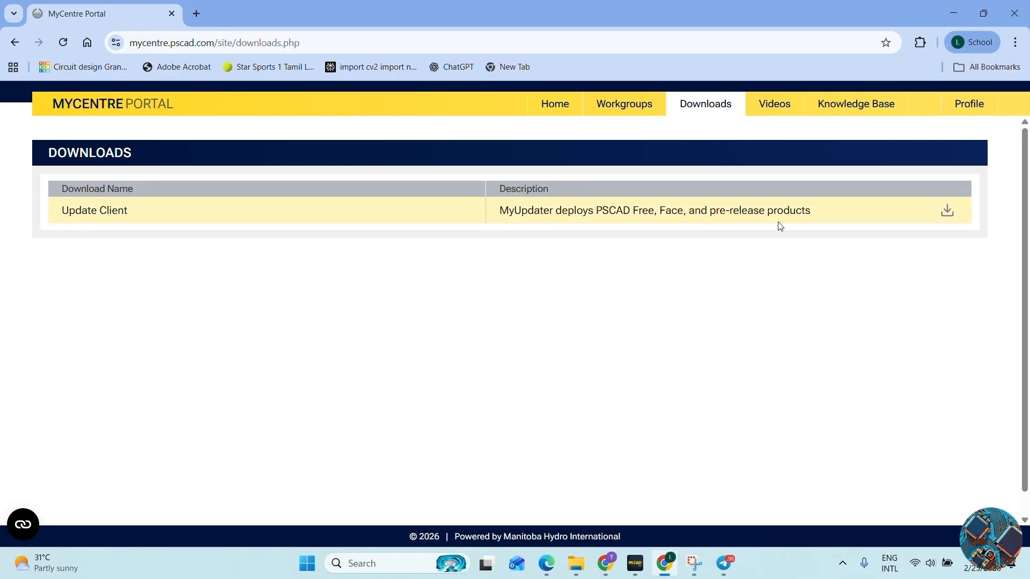
{"action": "left_click", "coordinate": [948, 214]}
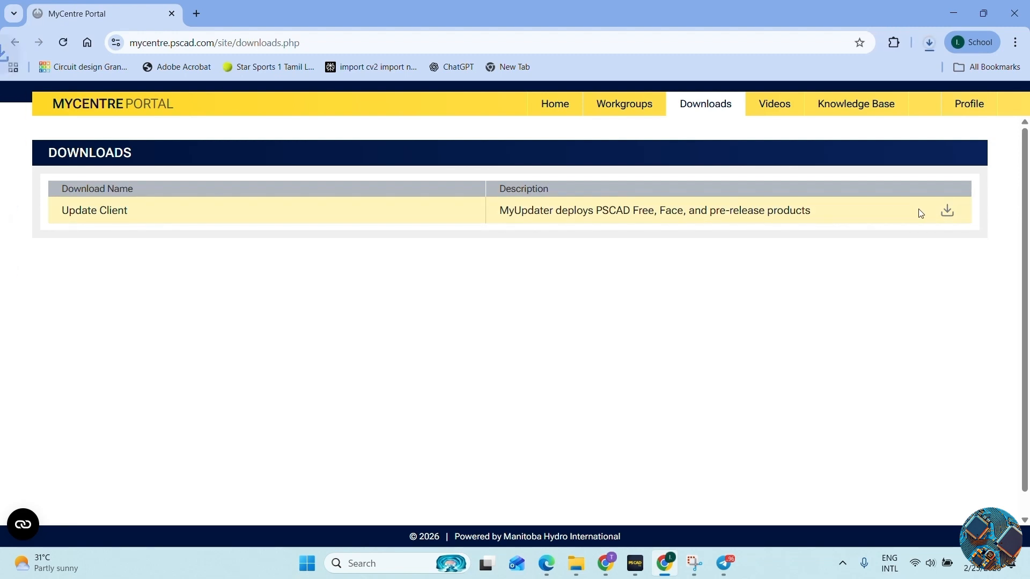
Step: Check the progress of the MyUpdater installer download in the browser's recent download history
{"action": "left_click", "coordinate": [934, 42]}
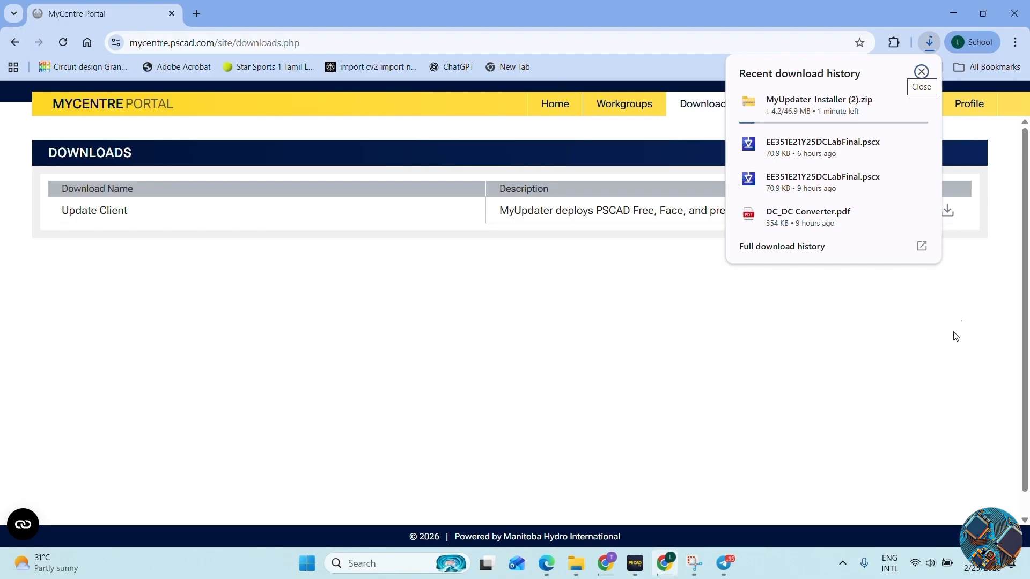
{"action": "left_click", "coordinate": [949, 360]}
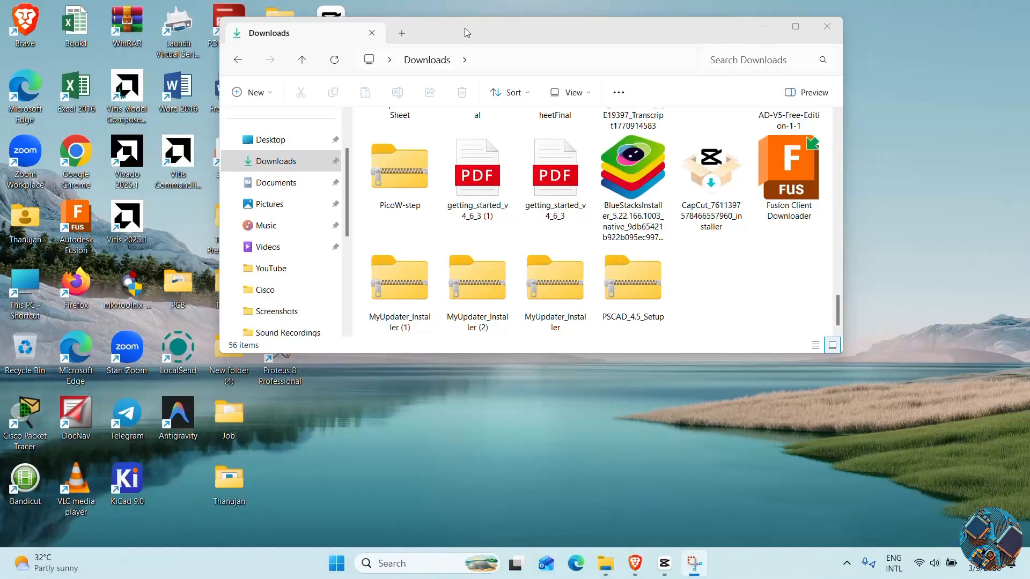
Step: Switch to File Explorer and extract the MyUpdater_Installer (1) archive from Downloads into its default folder, showing the extracted files when complete
{"action": "double_click", "coordinate": [406, 292]}
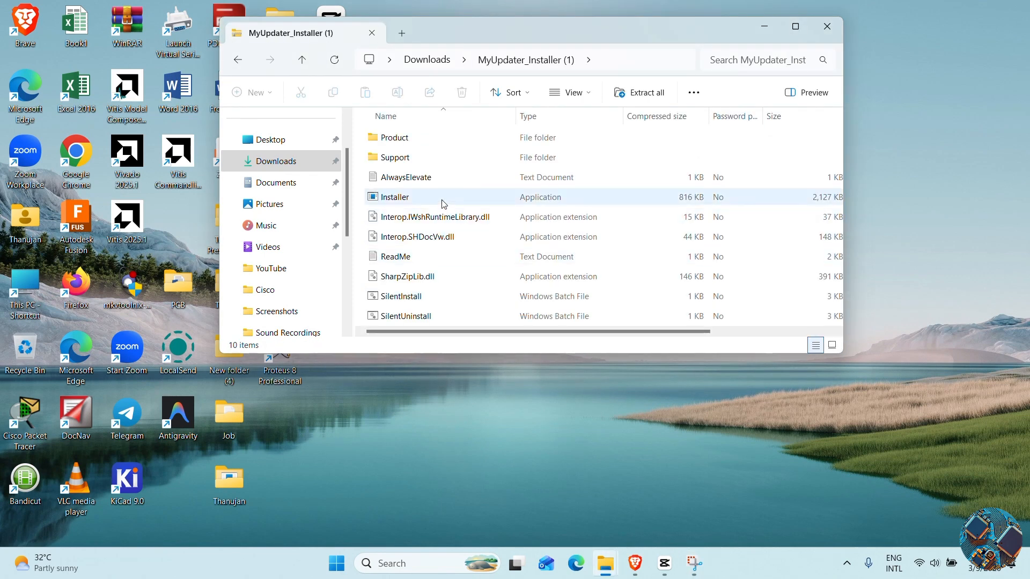
{"action": "left_click", "coordinate": [235, 60]}
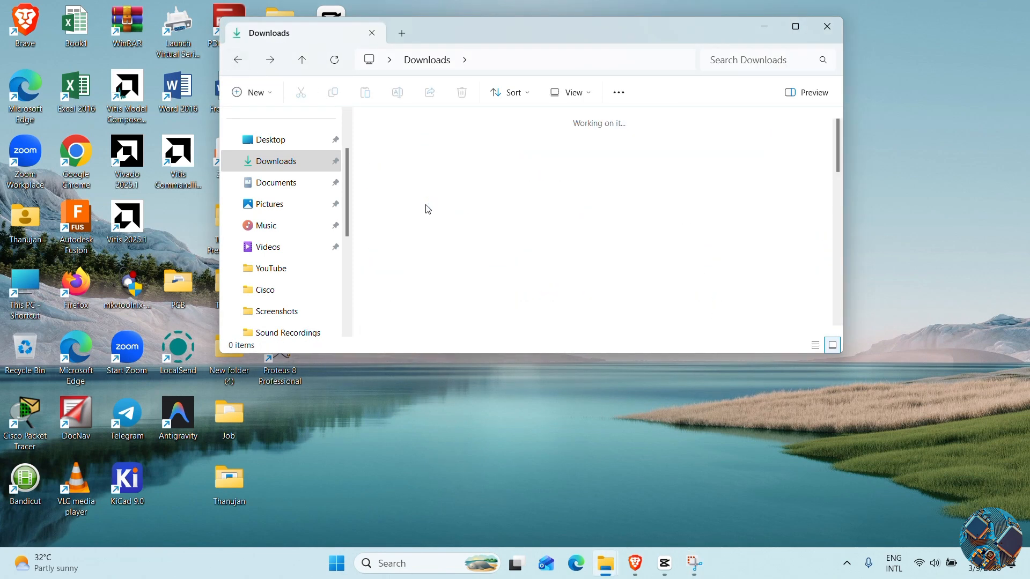
{"action": "right_click", "coordinate": [414, 280]}
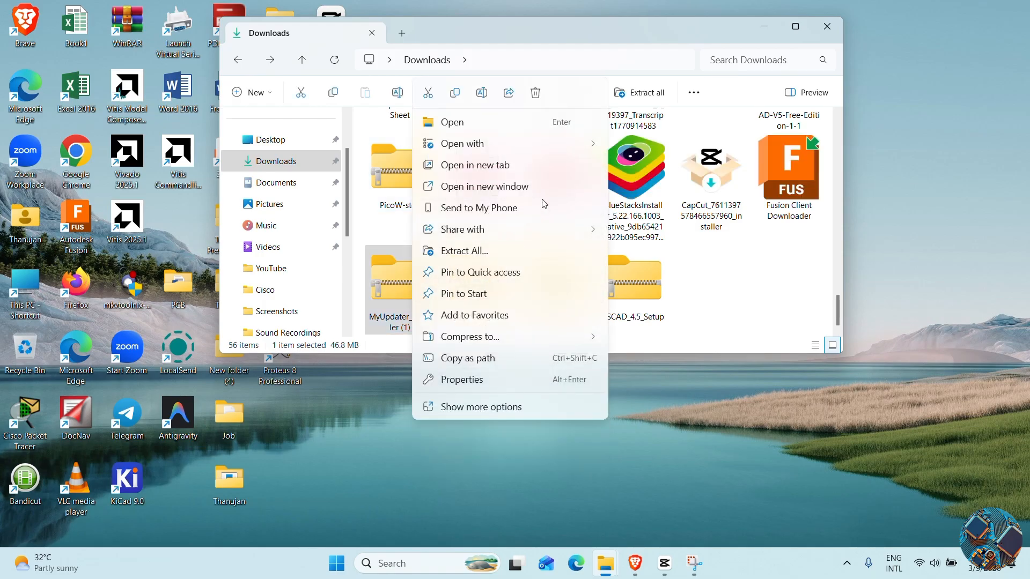
{"action": "left_click", "coordinate": [530, 251]}
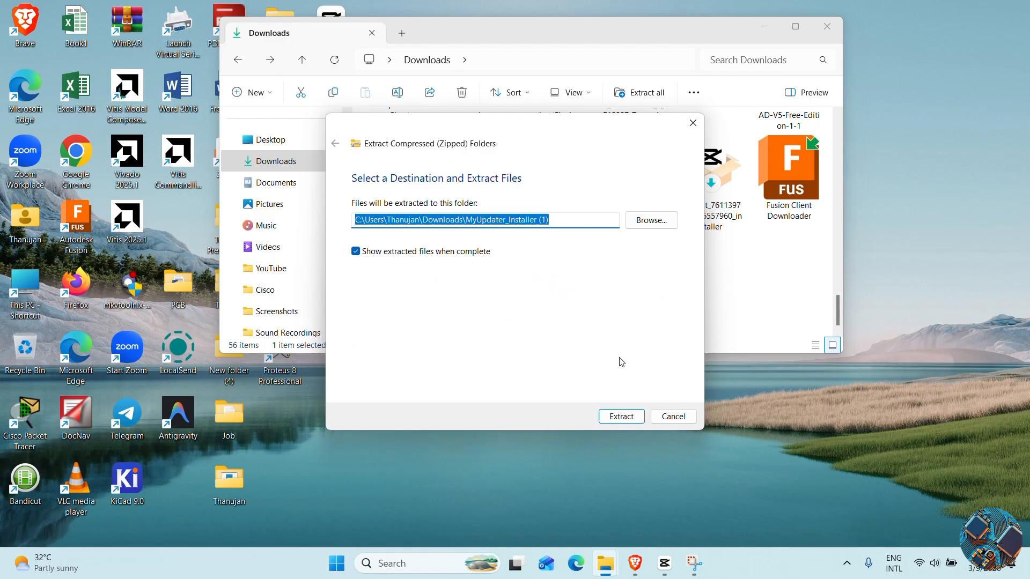
{"action": "left_click", "coordinate": [628, 417]}
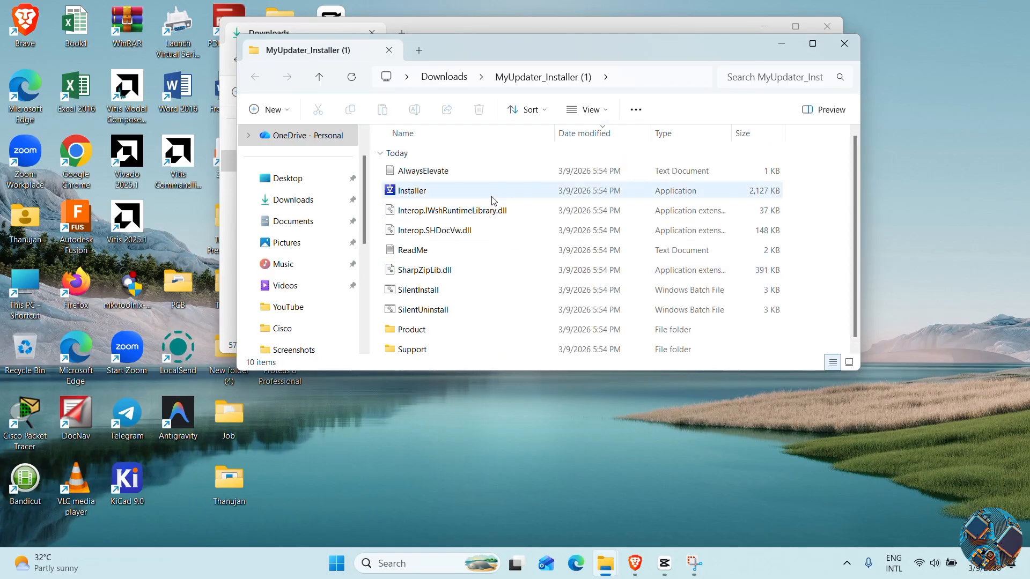
Step: Run the Installer application from the extracted MyUpdater_Installer (1) folder, acknowledge its messages and close the installer once MyUpdater is installed
{"action": "double_click", "coordinate": [493, 200]}
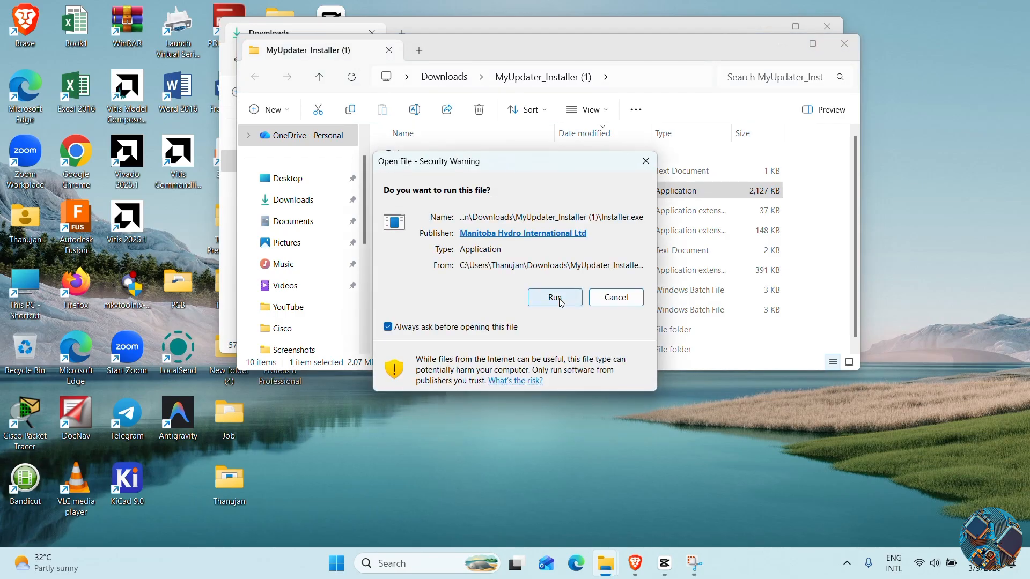
{"action": "left_click", "coordinate": [559, 295]}
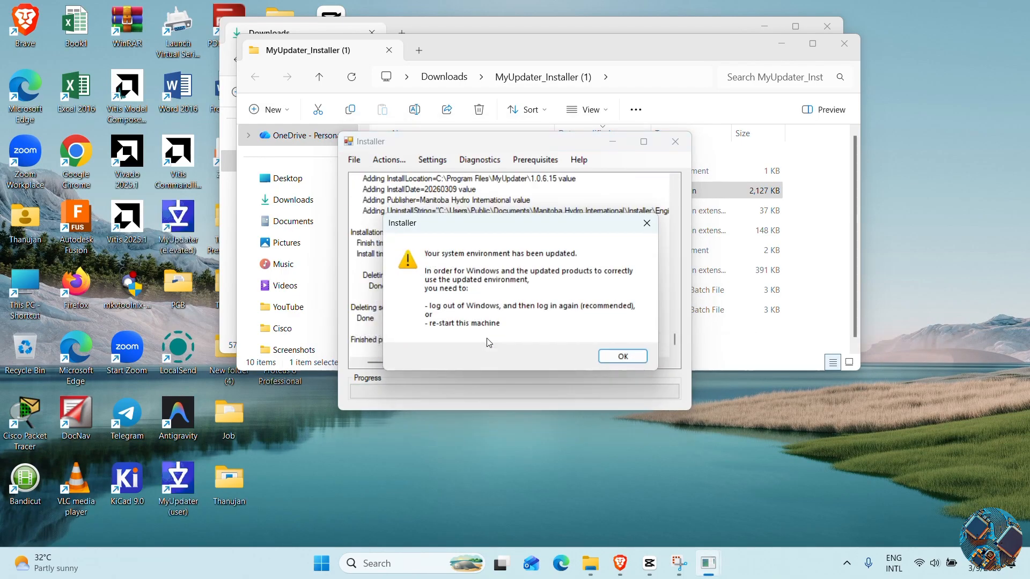
{"action": "left_click", "coordinate": [611, 357]}
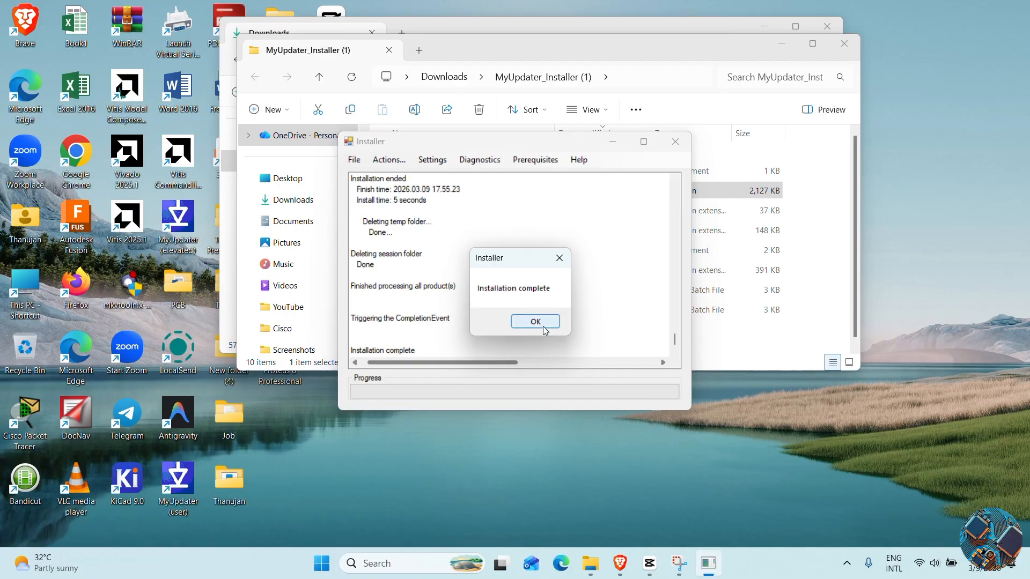
{"action": "left_click", "coordinate": [535, 322]}
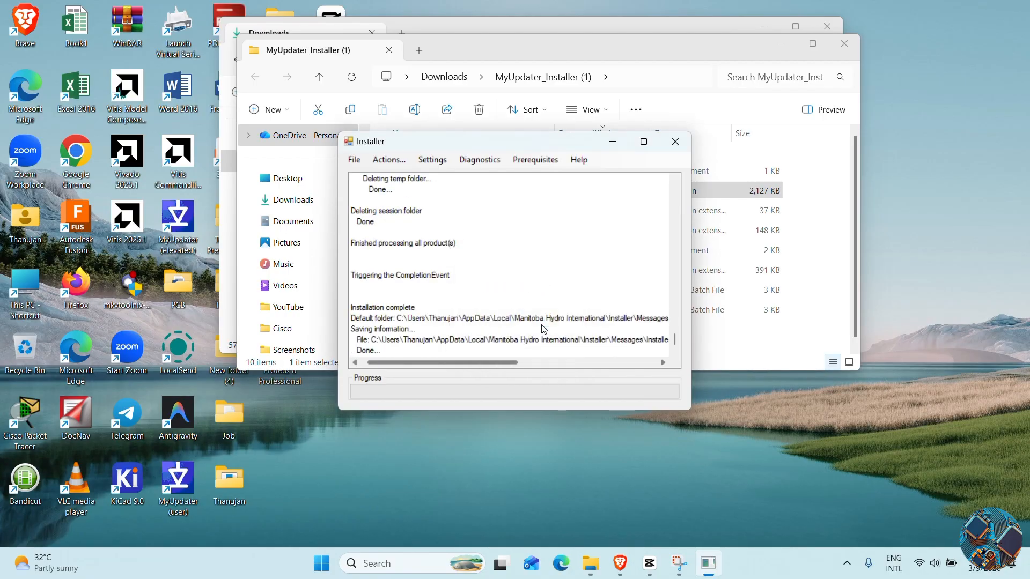
{"action": "left_click", "coordinate": [675, 143]}
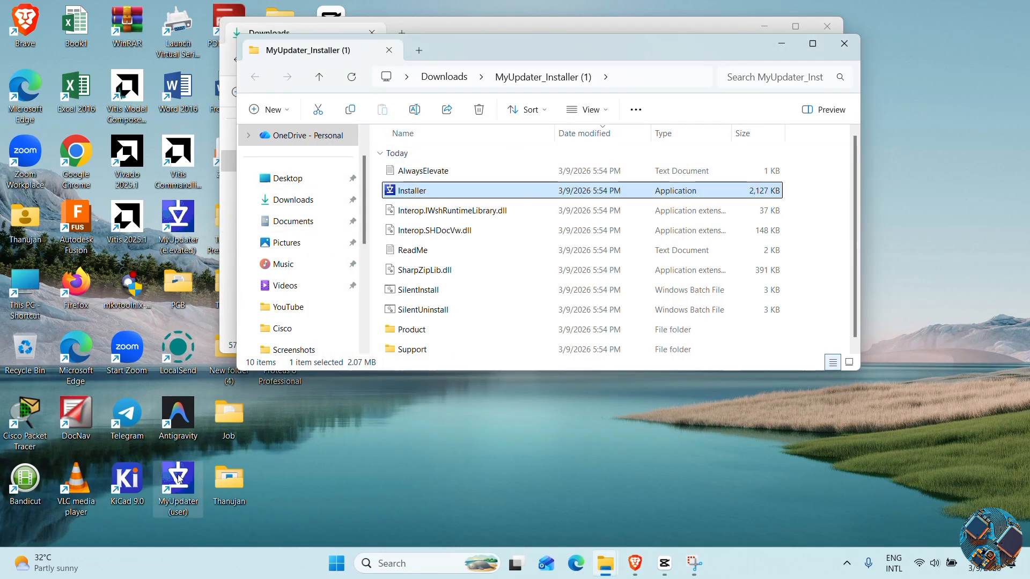
Step: Launch MyUpdater (elevated) from the desktop and install GFortran 4.6, confirming the installation
{"action": "double_click", "coordinate": [188, 226]}
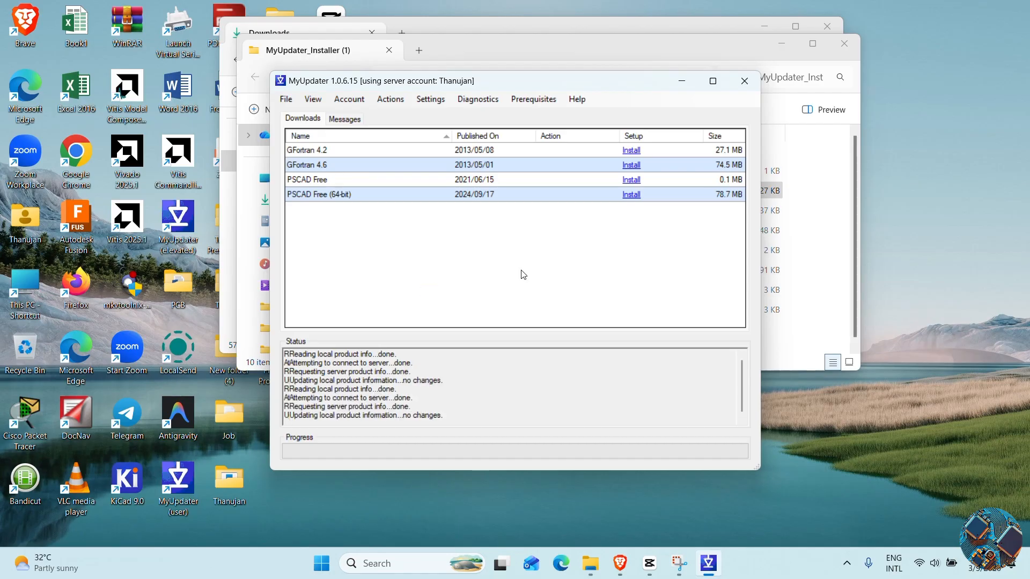
{"action": "left_click", "coordinate": [321, 167]}
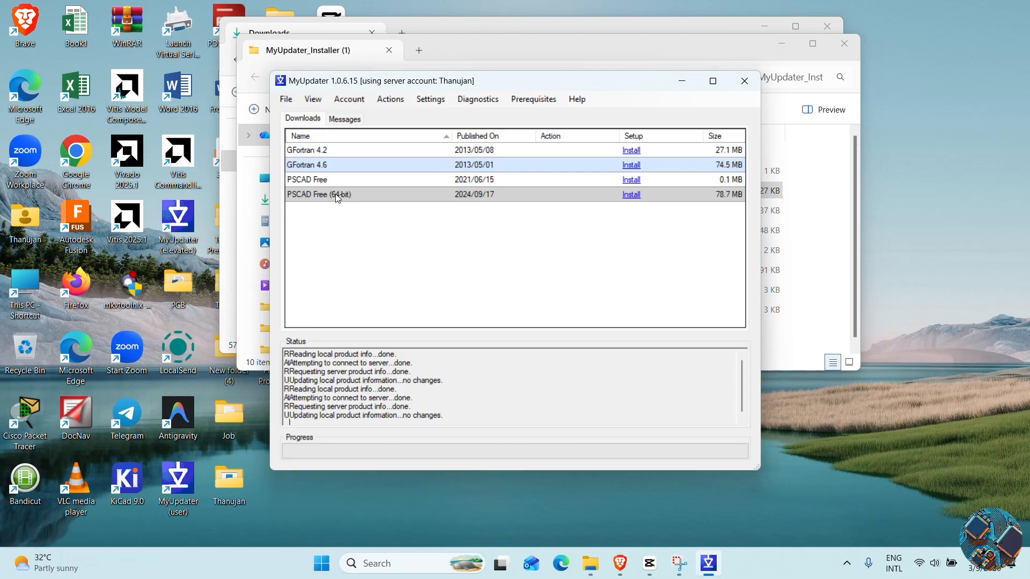
{"action": "left_click", "coordinate": [338, 197]}
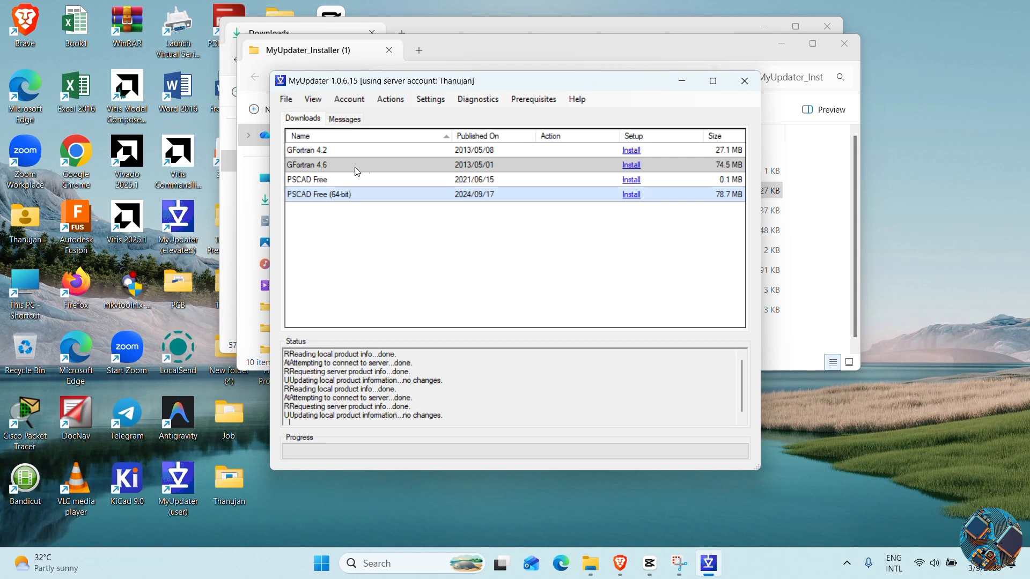
{"action": "left_click", "coordinate": [631, 166]}
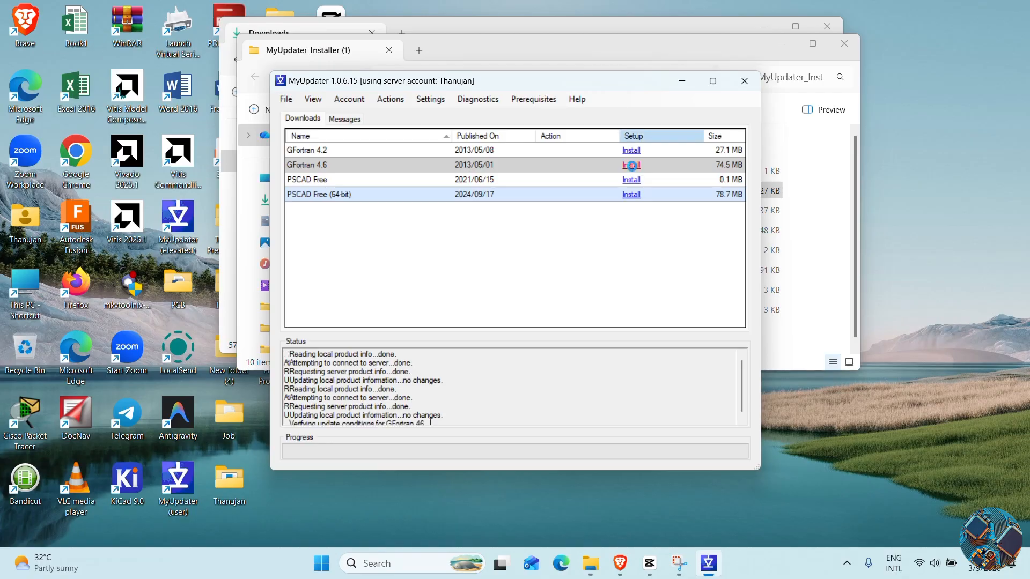
{"action": "left_click", "coordinate": [514, 329]}
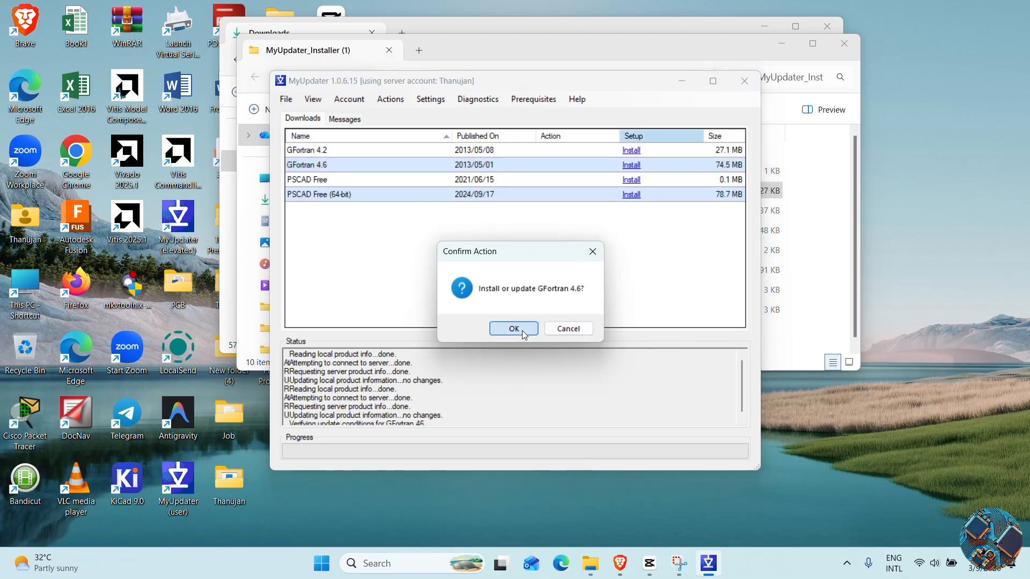